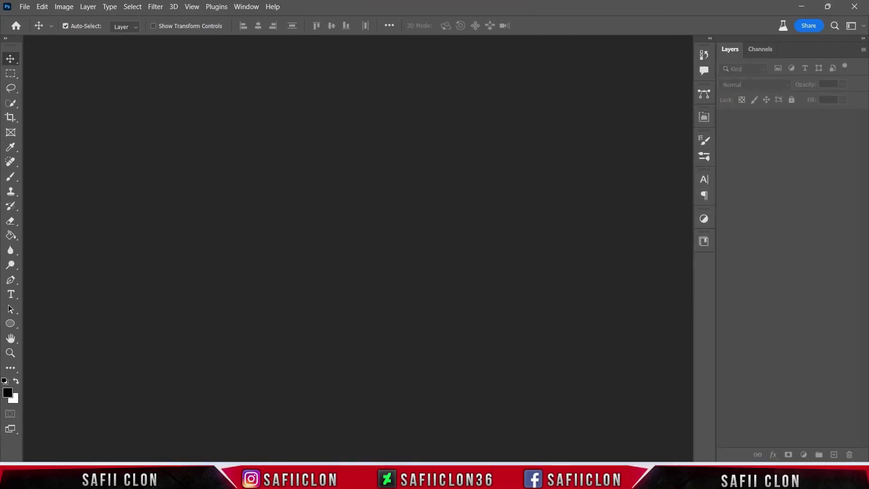
Open the File menu to begin a new Photoshop document
click(25, 9)
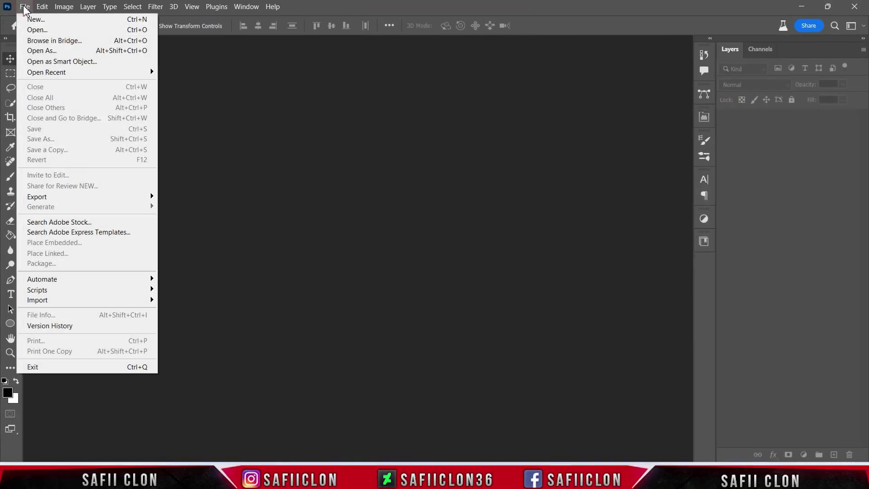
Set up a new document at 1000 × 1000 px and 300 pixels per inch
click(44, 21)
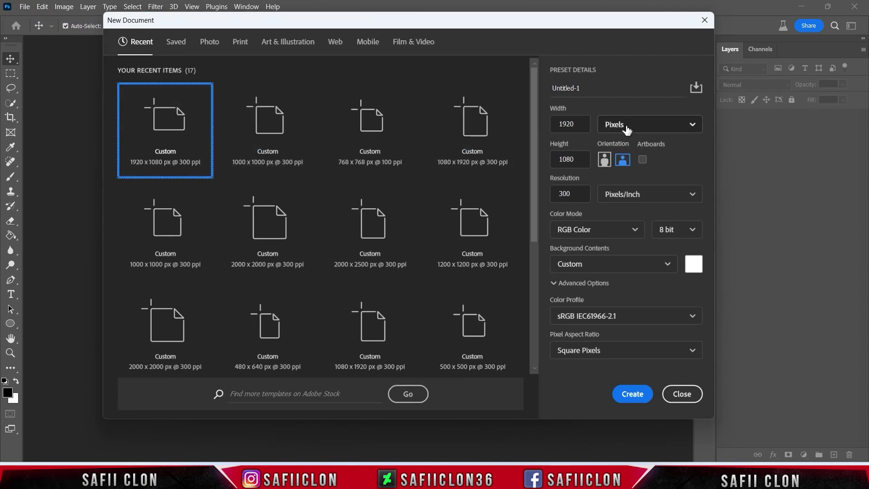
click(627, 130)
click(621, 153)
double_click(582, 126)
text(1)
double_click(581, 162)
text(1)
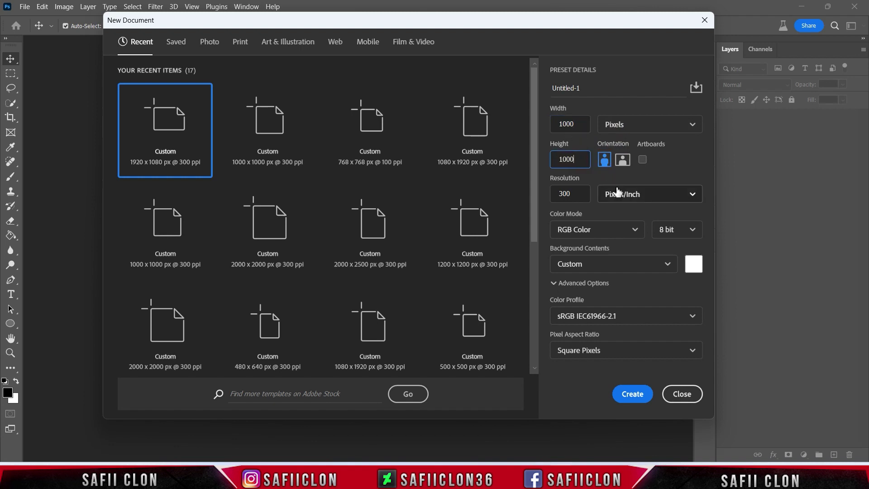
click(617, 194)
click(613, 212)
double_click(574, 192)
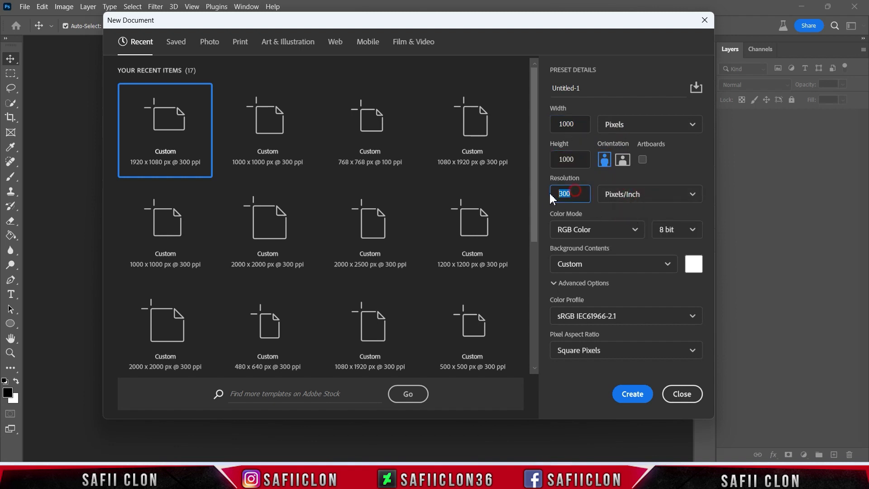
Make the background contents black and create the document
click(694, 264)
drag(547, 182, 501, 226)
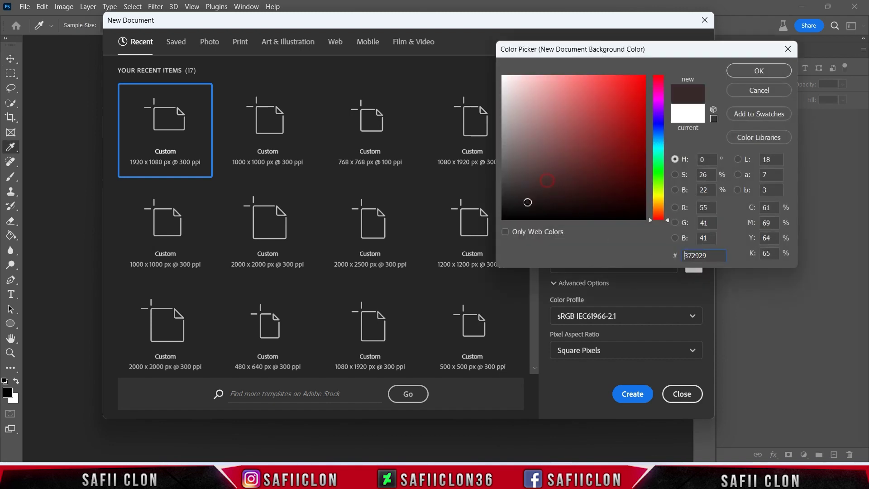
click(751, 72)
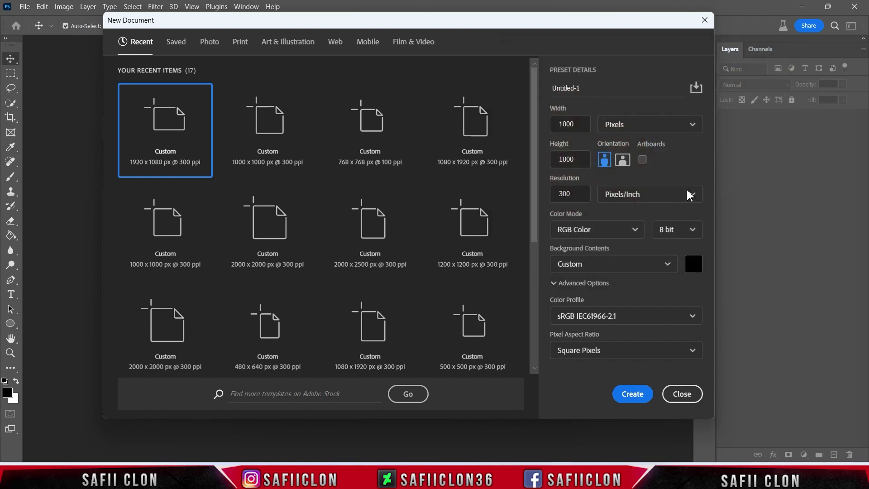
click(633, 394)
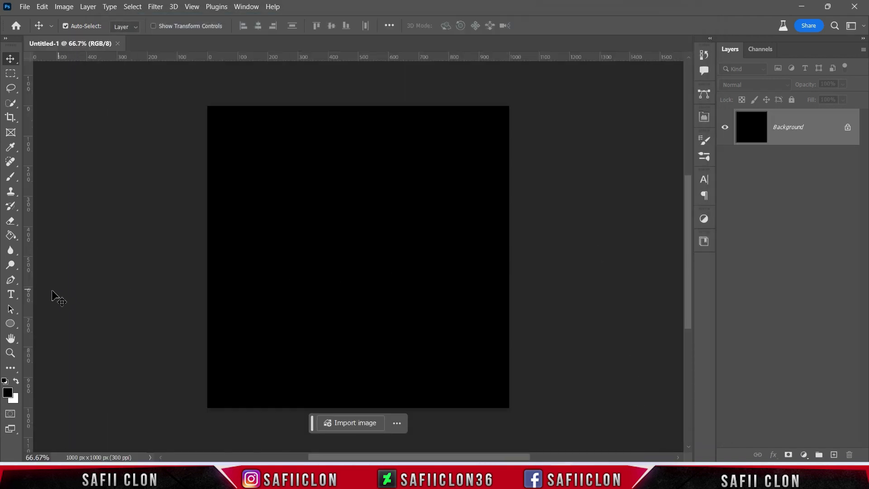
Select the Ellipse Tool in Shape mode
click(11, 323)
click(55, 334)
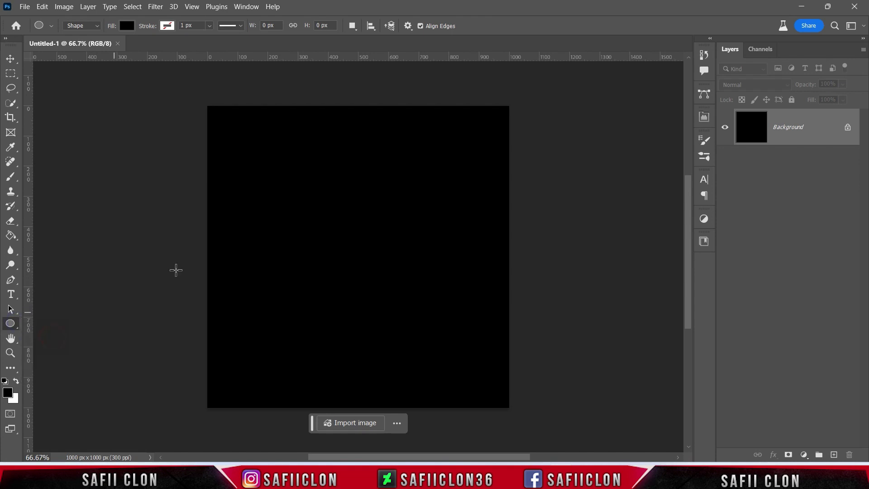
click(81, 26)
click(74, 33)
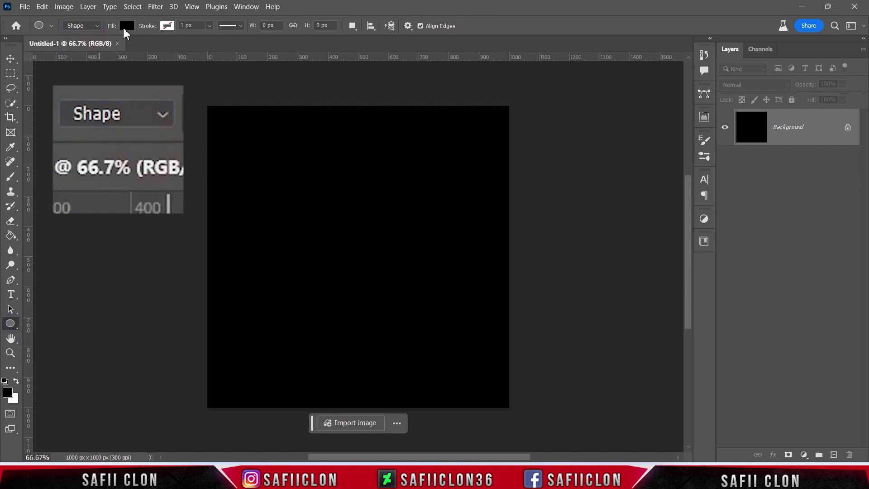
Set the ellipse fill to solid white ffffff, with no stroke, on a new layer
click(127, 26)
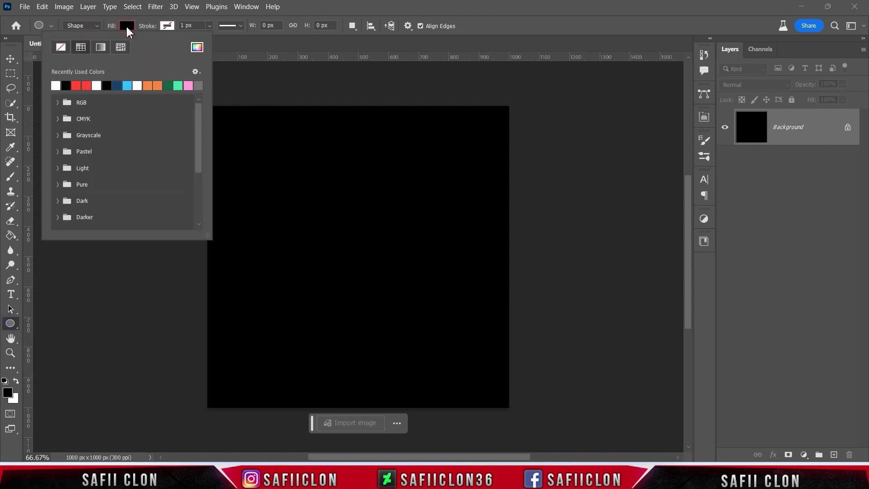
click(83, 49)
click(197, 47)
text(dfbaba)
text(ffffff)
click(759, 71)
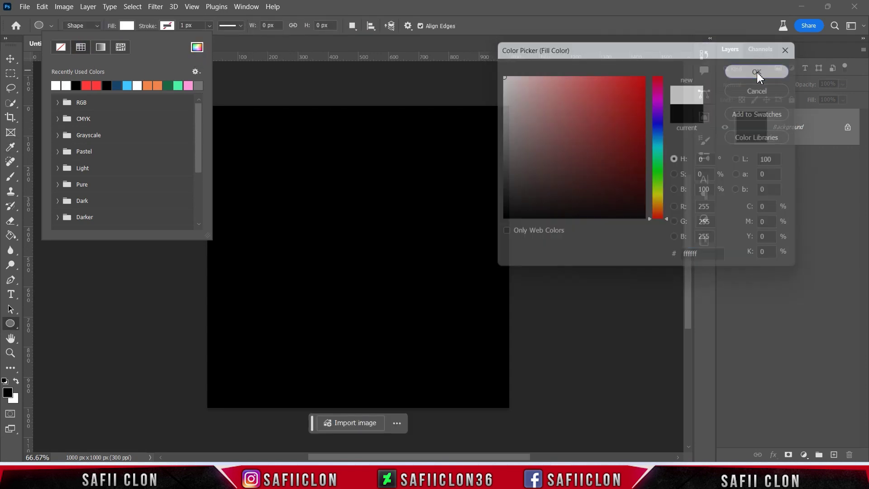
click(127, 26)
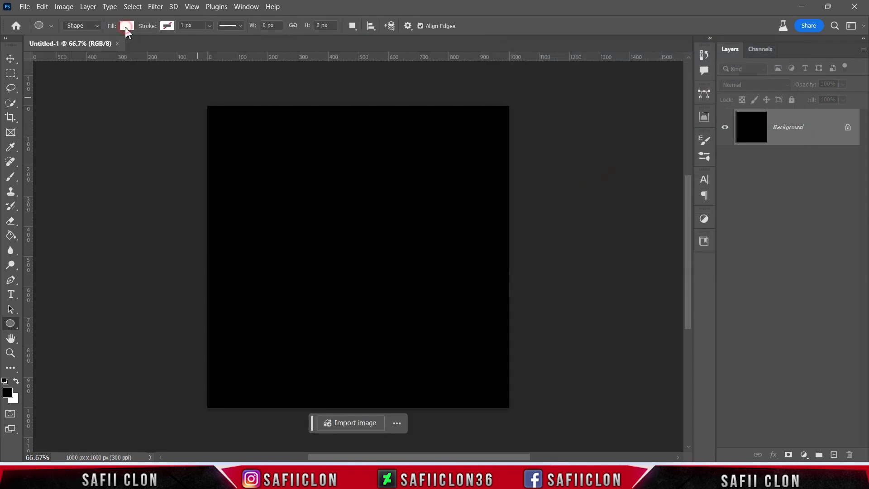
click(166, 27)
click(167, 26)
click(355, 28)
Create a 1000 × 1000 px white circle, Ellipse 1, on the canvas
click(363, 221)
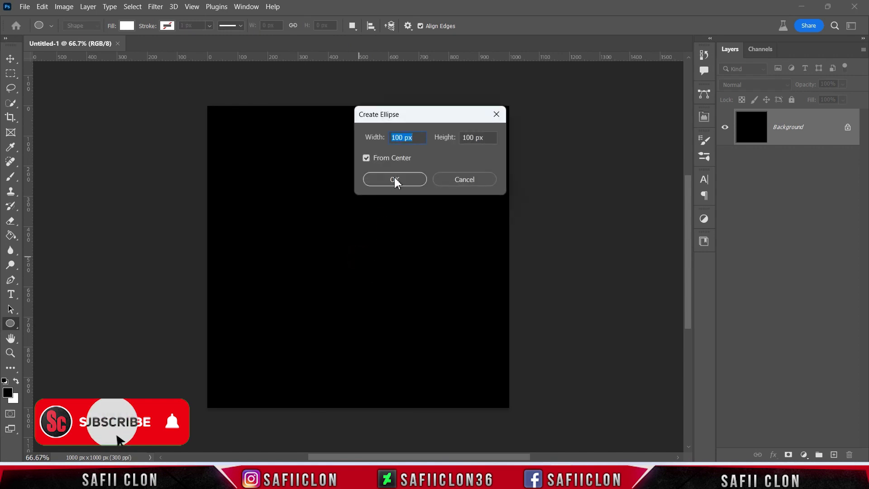
click(403, 138)
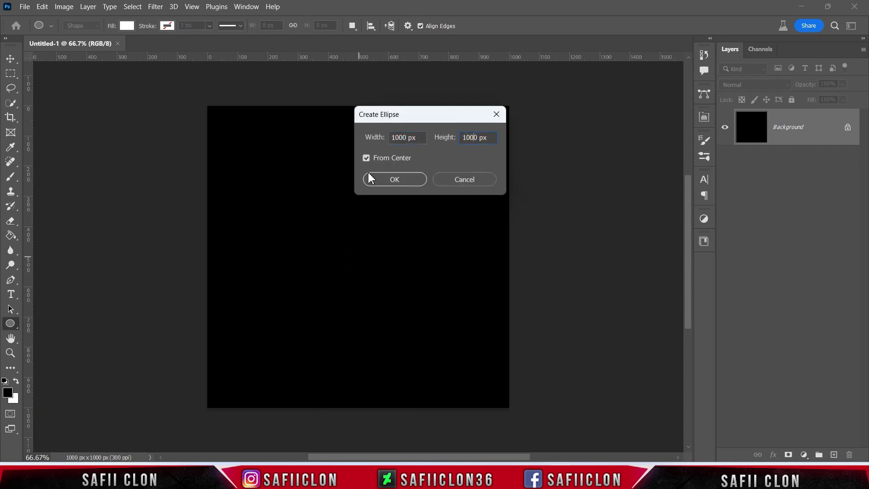
click(395, 180)
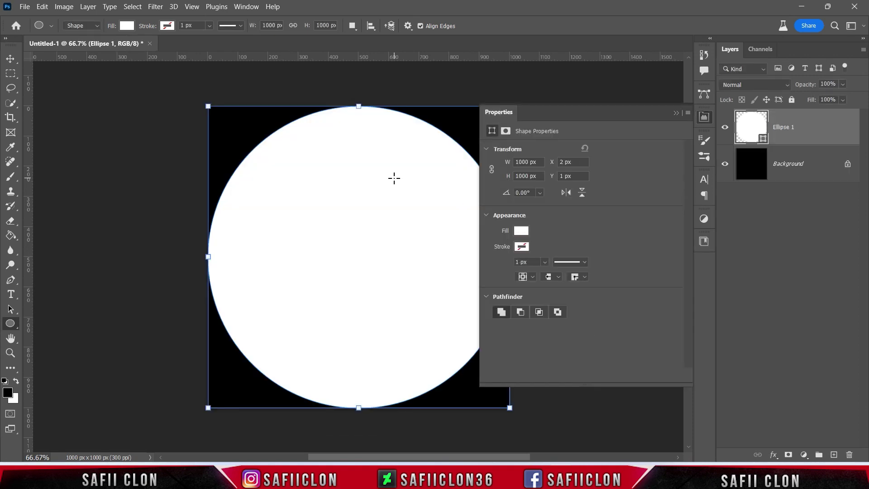
click(676, 115)
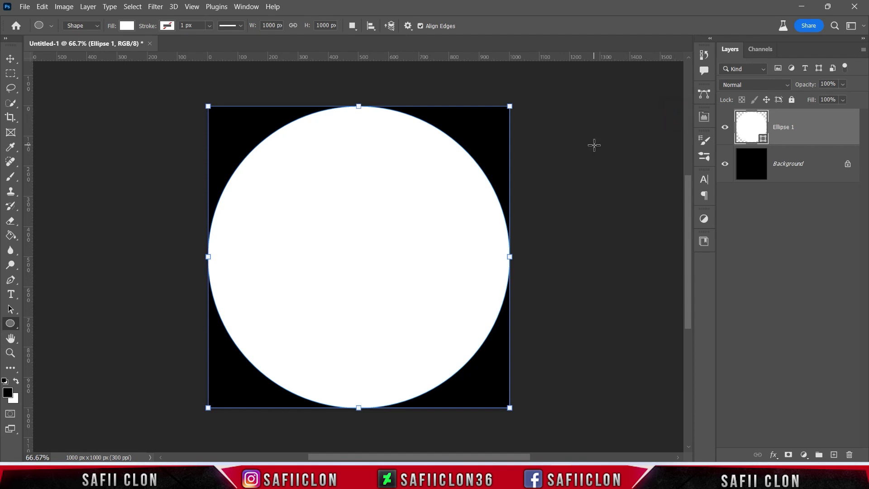
Duplicate Ellipse 1 and change the copy's fill to black
right_click(809, 131)
click(743, 57)
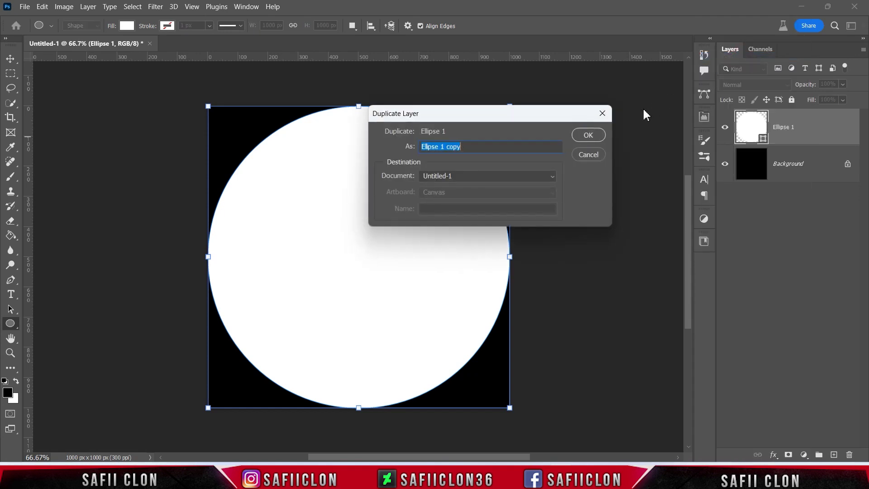
click(590, 134)
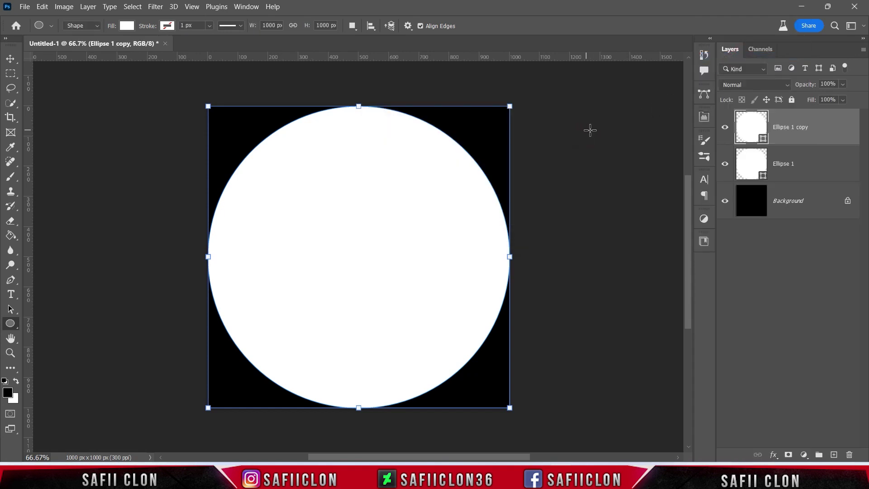
double_click(764, 142)
drag(582, 157, 485, 229)
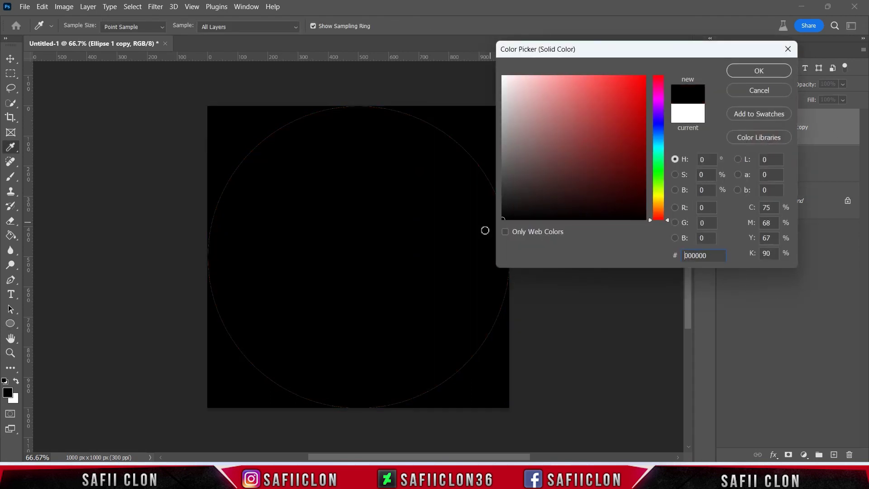
click(738, 73)
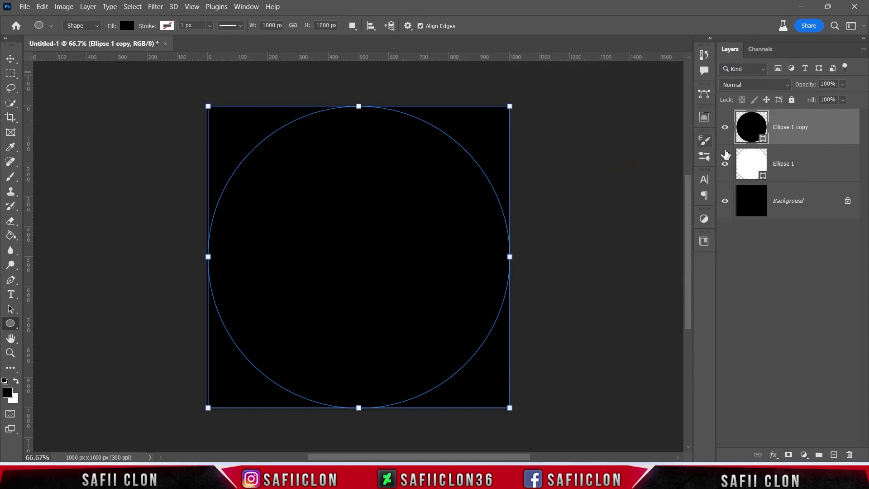
Duplicate the black copy again and hide the topmost copy
right_click(826, 131)
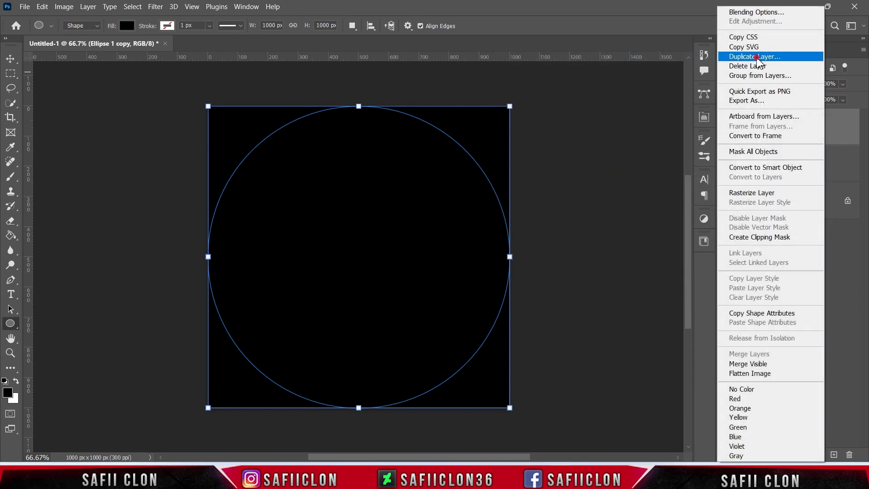
click(731, 56)
click(589, 135)
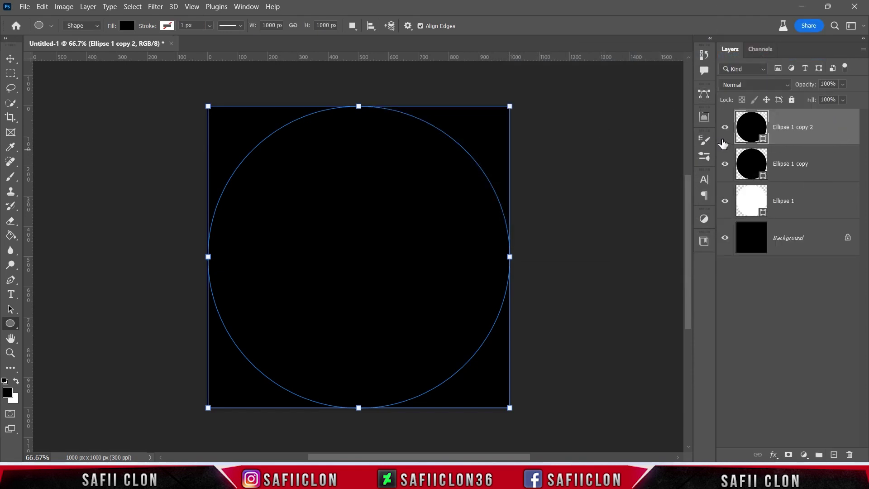
click(726, 131)
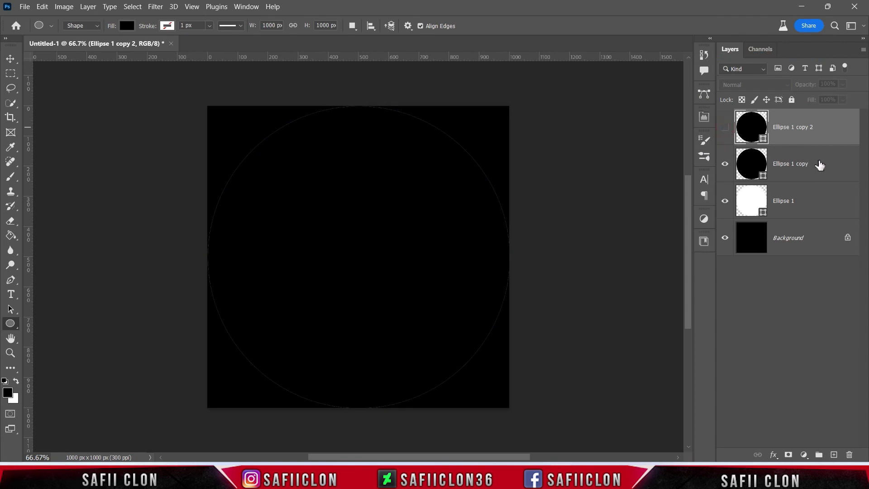
click(821, 166)
Move Ellipse 1 copy to X 0, Y 995, then show Ellipse 1 copy 2
key(ctrl+t)
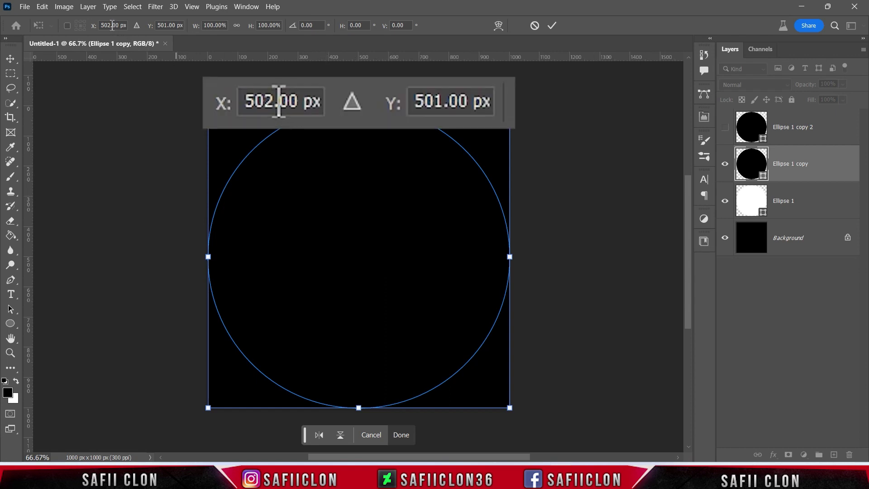
double_click(119, 25)
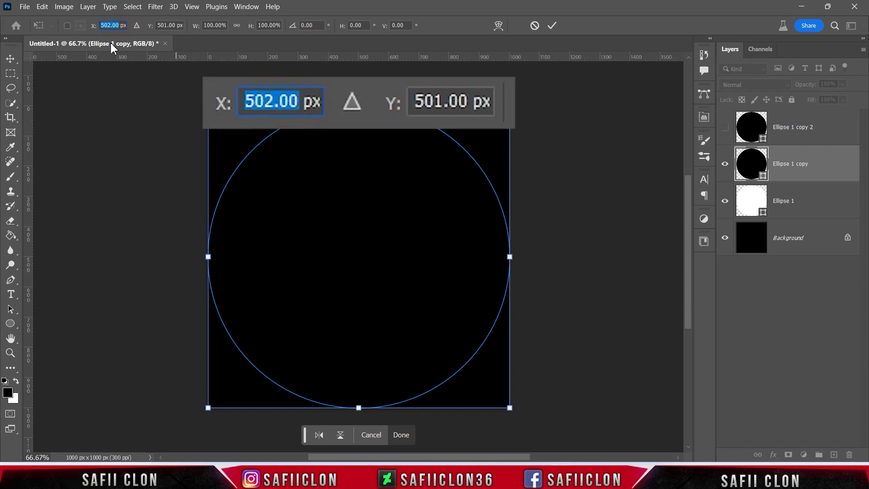
text(0)
double_click(163, 25)
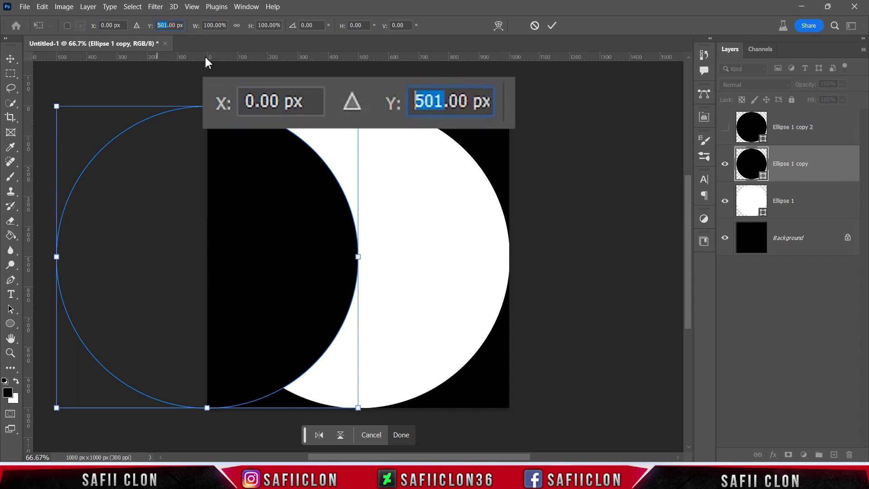
text(995)
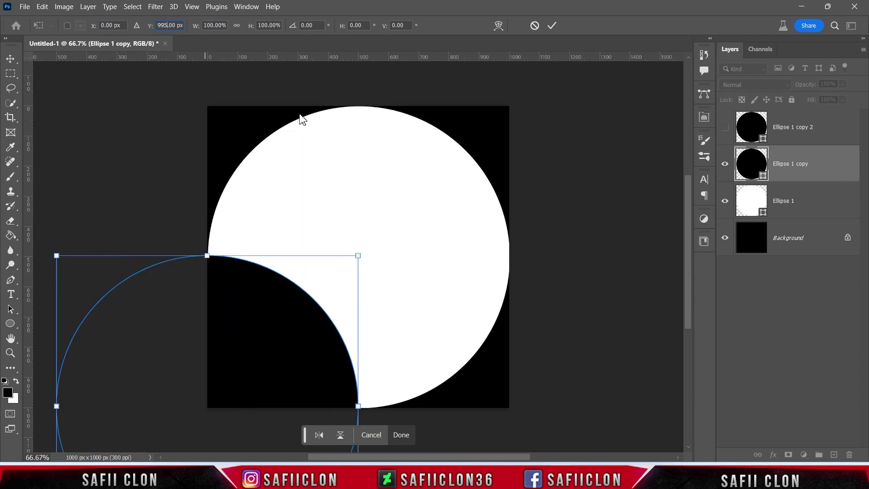
click(550, 25)
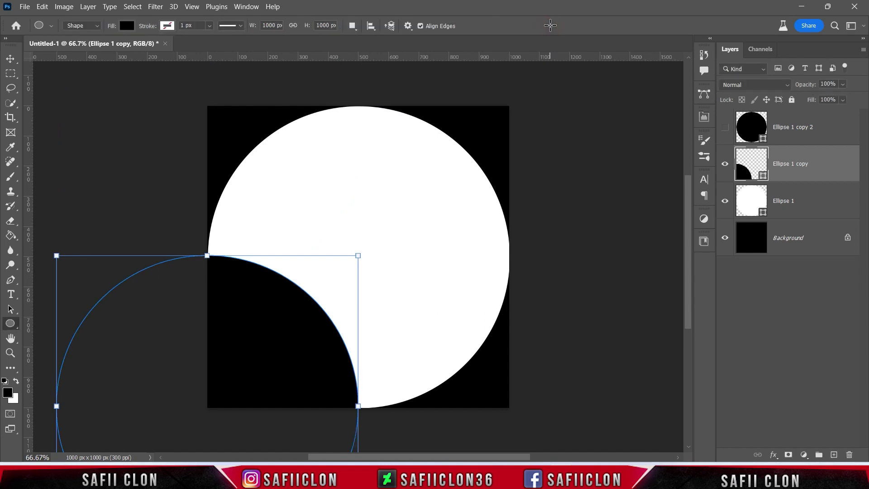
click(837, 127)
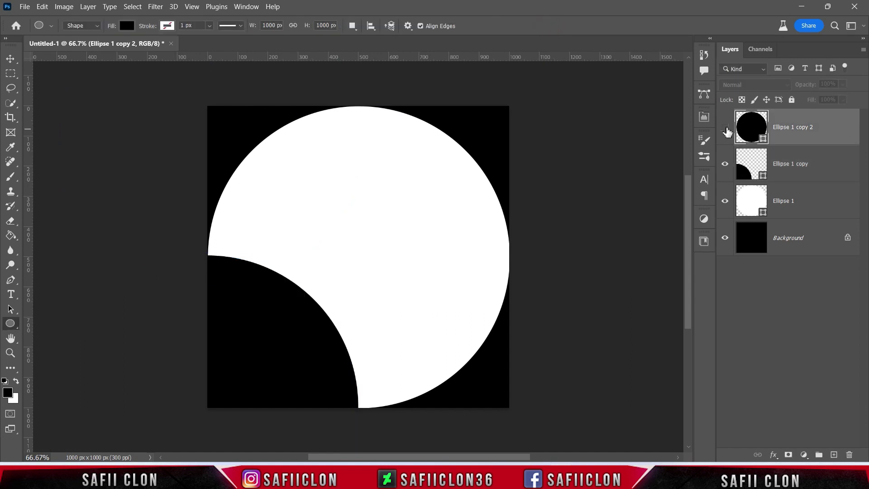
click(725, 128)
Move Ellipse 1 copy 2 to X 1000, Y 995
key(ctrl+t)
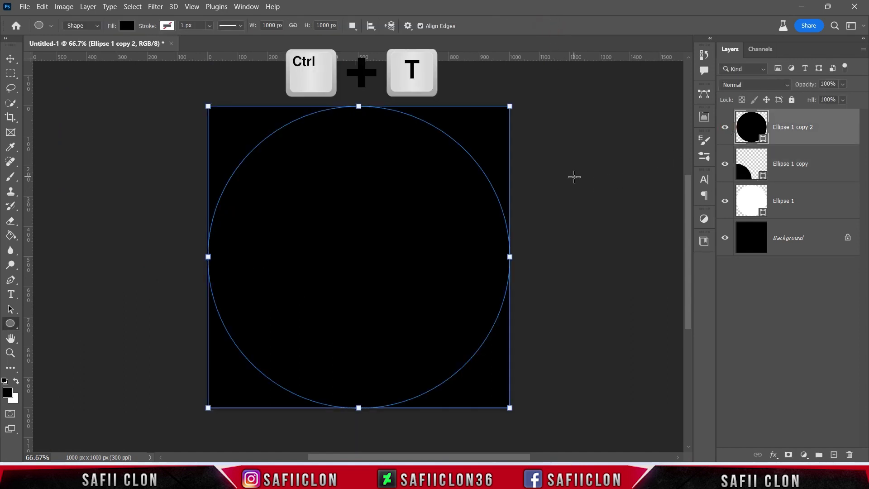
drag(119, 25, 100, 25)
text(100)
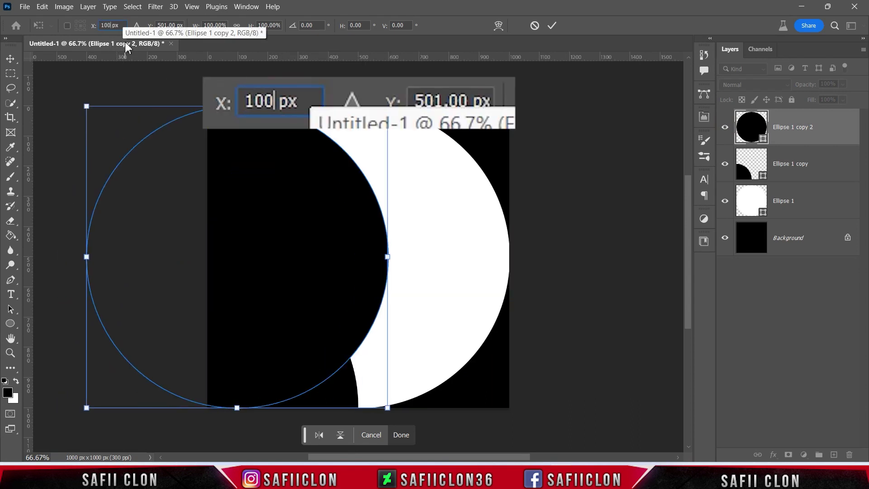
text(0)
key(Tab)
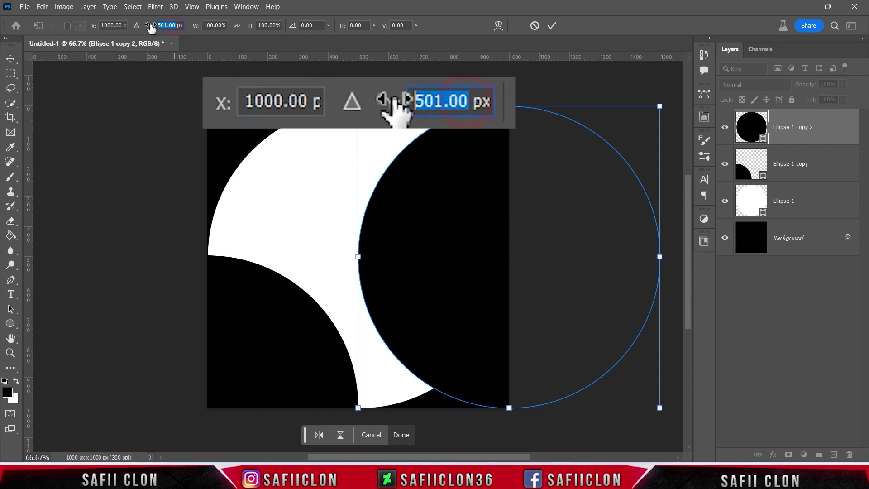
text(99)
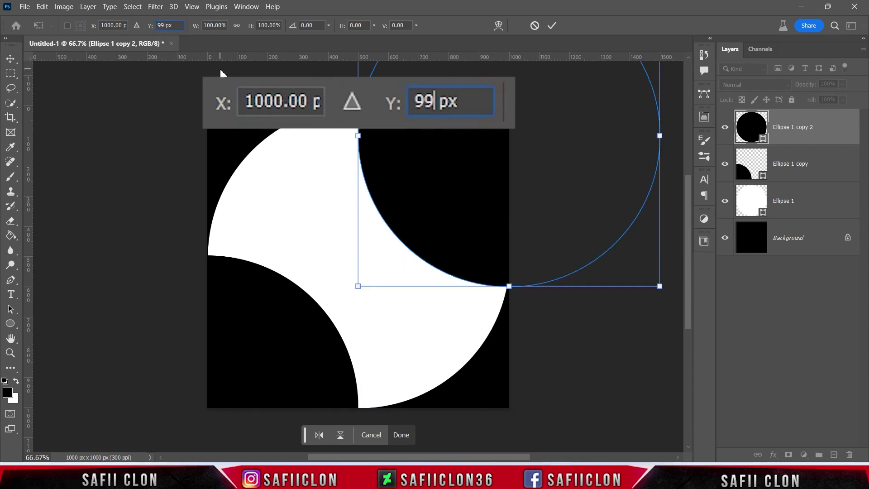
text(5)
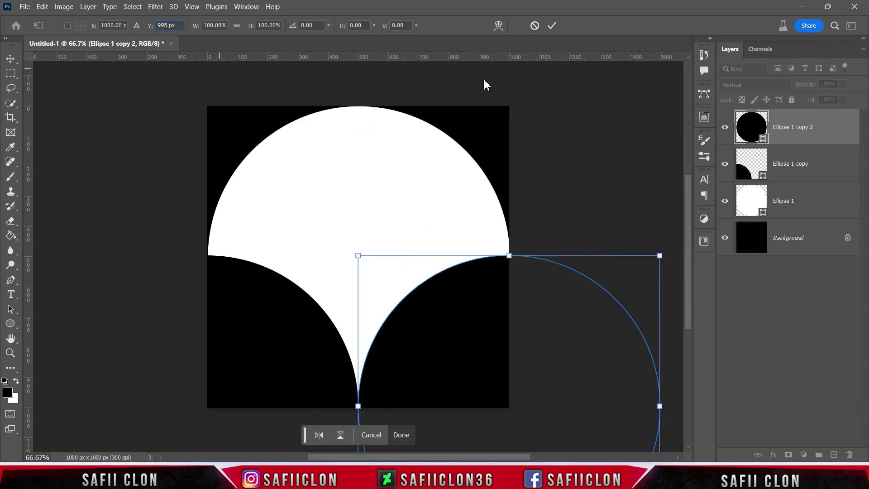
click(553, 27)
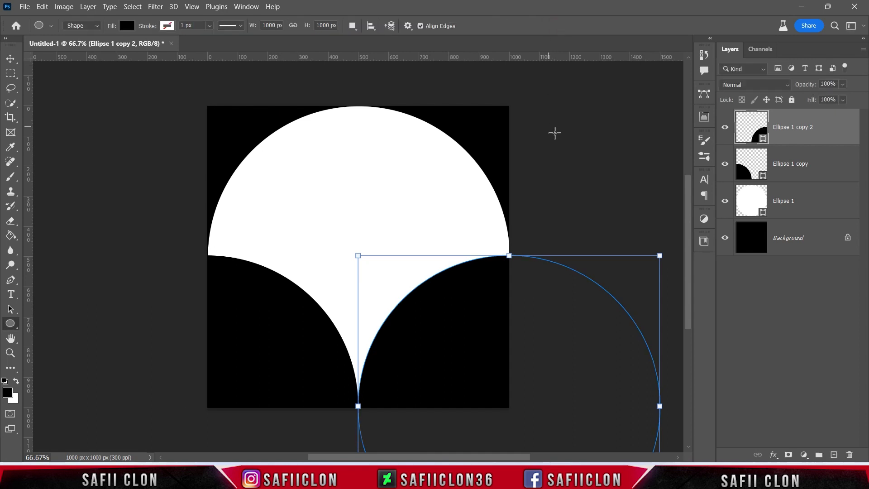
Toggle the circle layers' visibility to check the arcs, ending on Ellipse 1
click(725, 127)
click(725, 164)
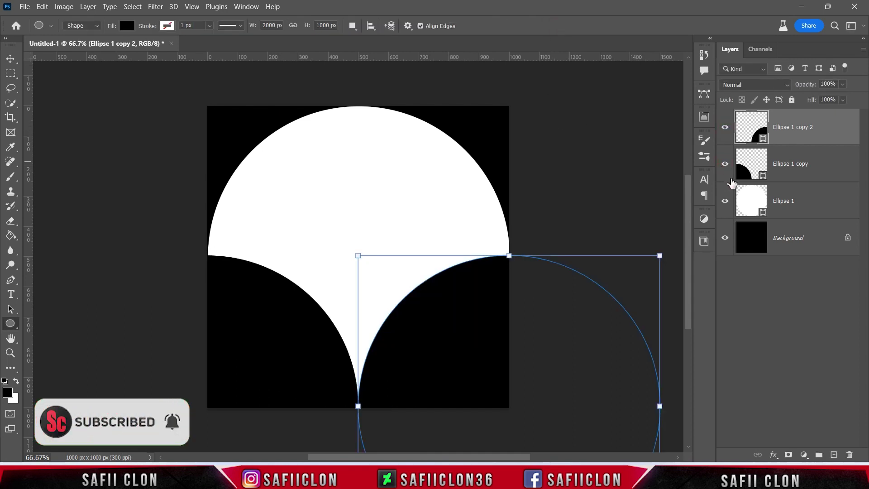
click(735, 206)
click(725, 202)
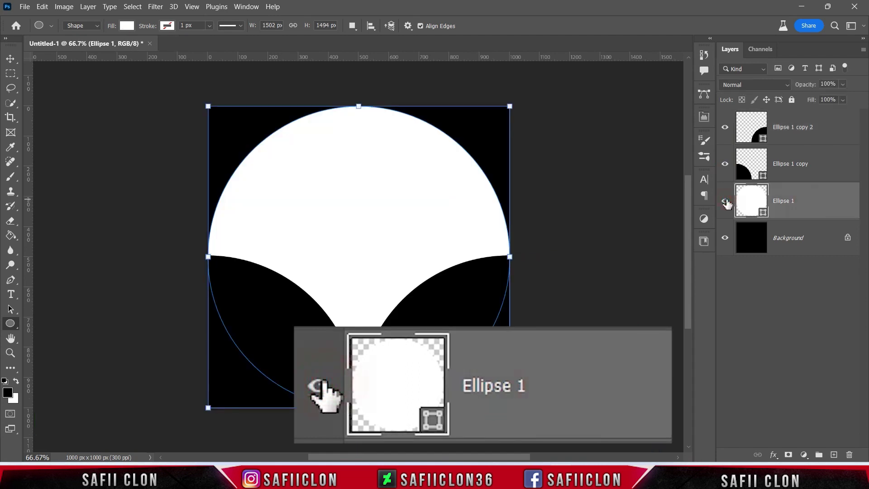
Mask the unlocked Background with an inverted Ellipse 1 circle selection, hiding the white circle
ctrl+click(751, 202)
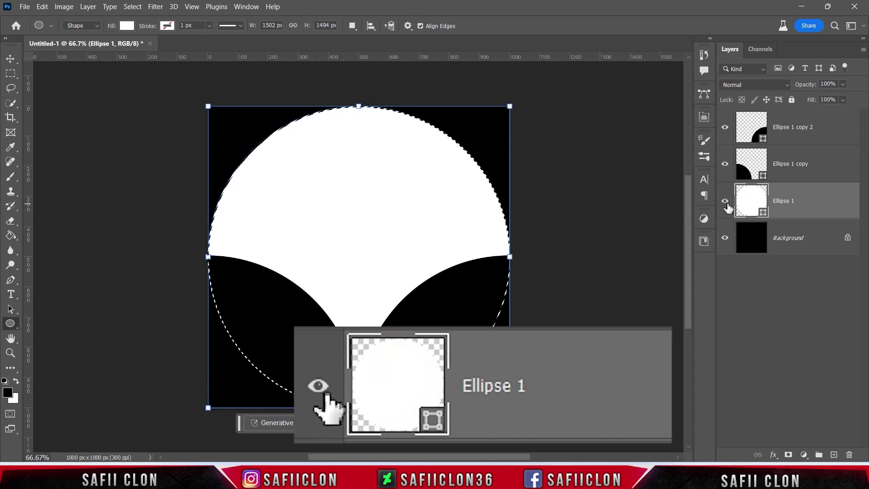
click(724, 201)
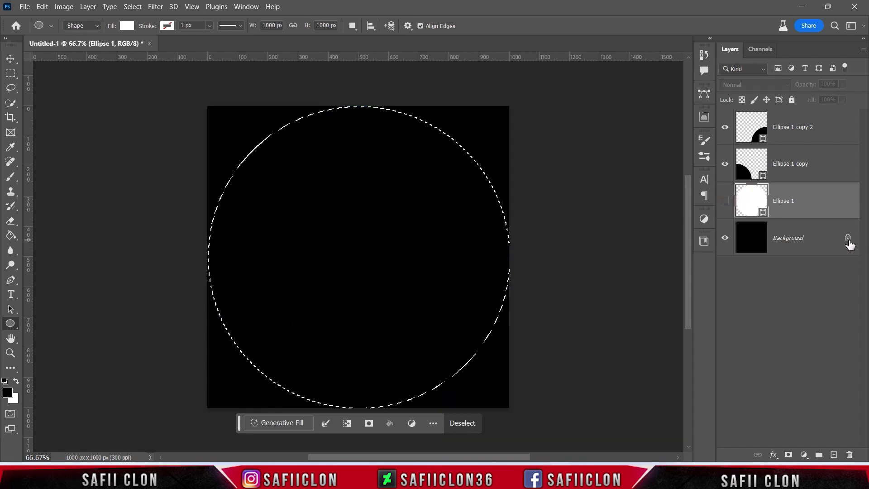
click(848, 237)
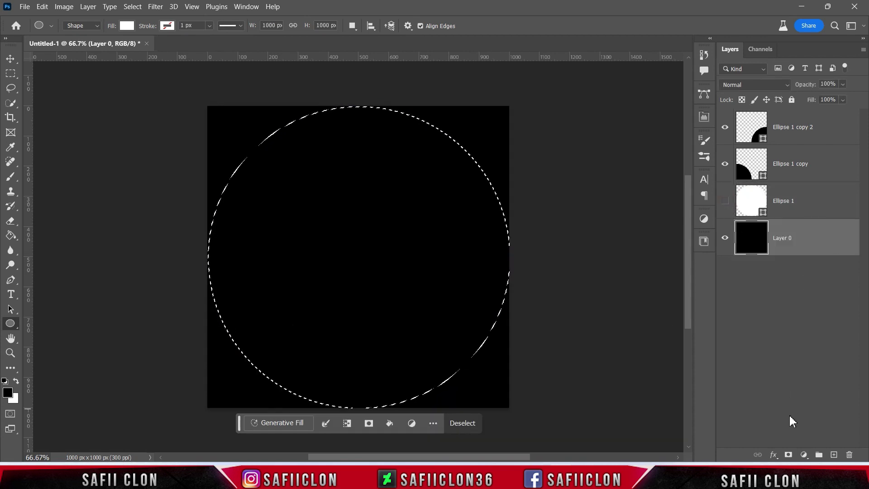
click(789, 455)
key(ctrl+i)
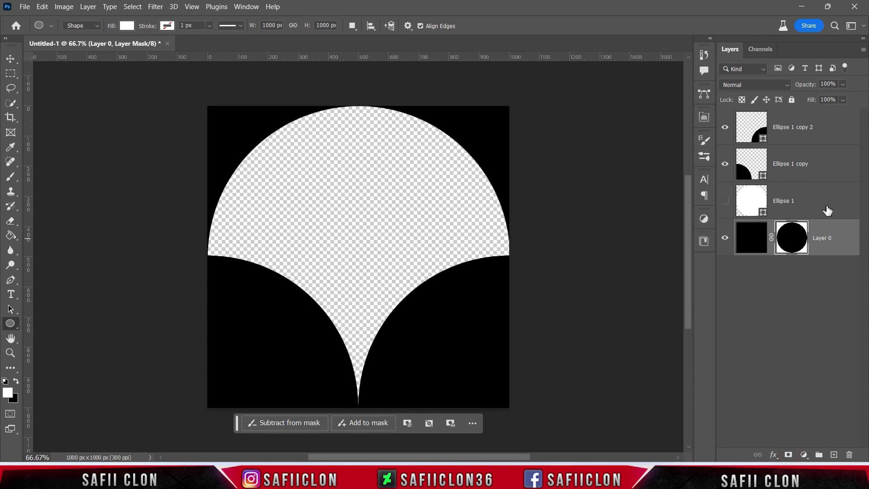
click(827, 131)
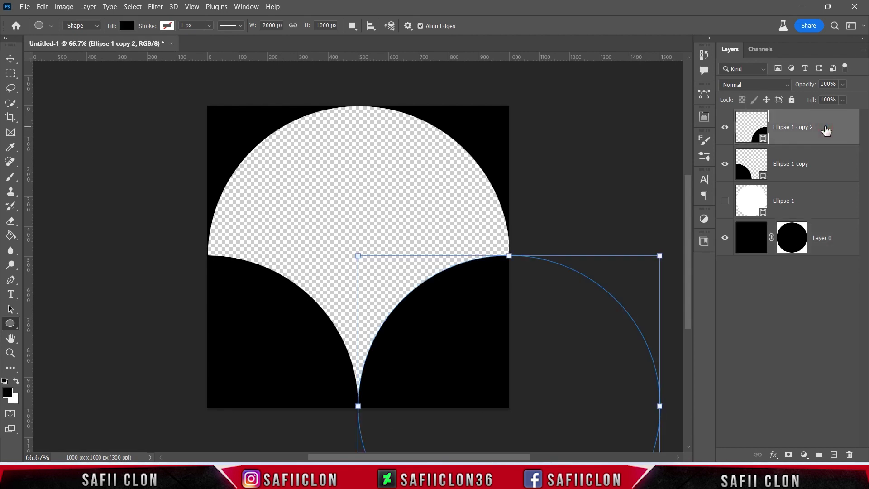
click(42, 7)
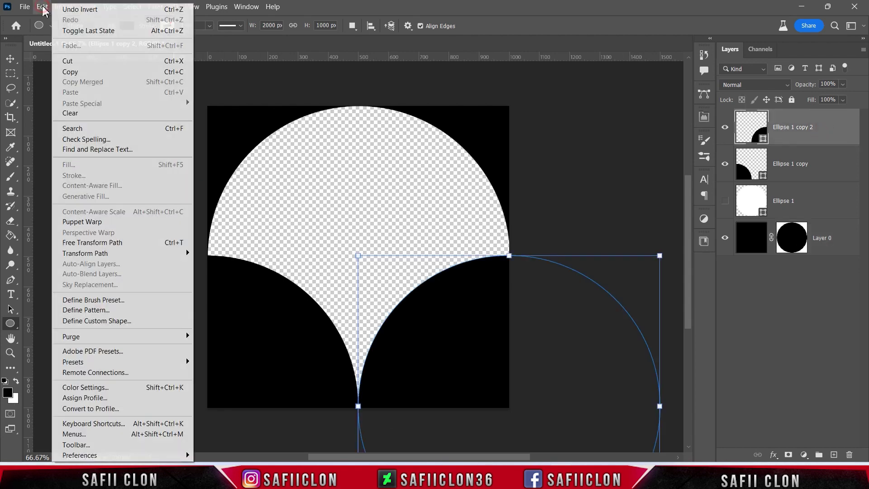
Define the scallop tile as a pattern named Pattern 7
click(104, 313)
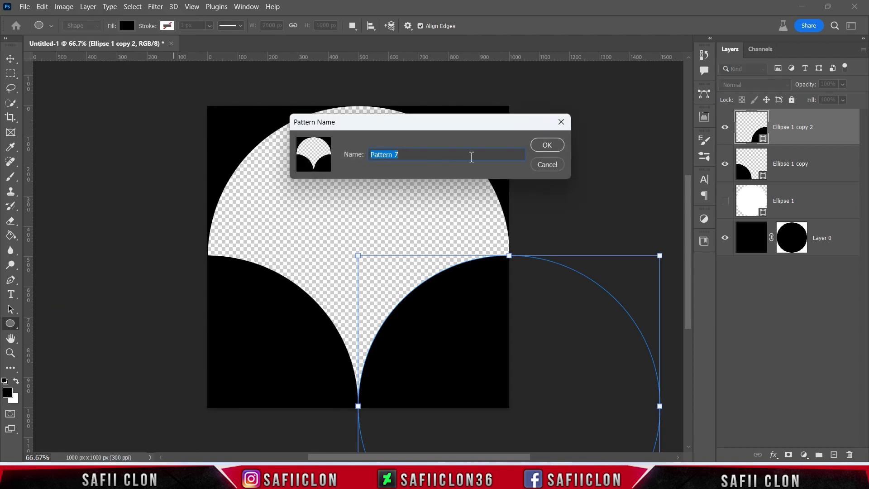
click(547, 145)
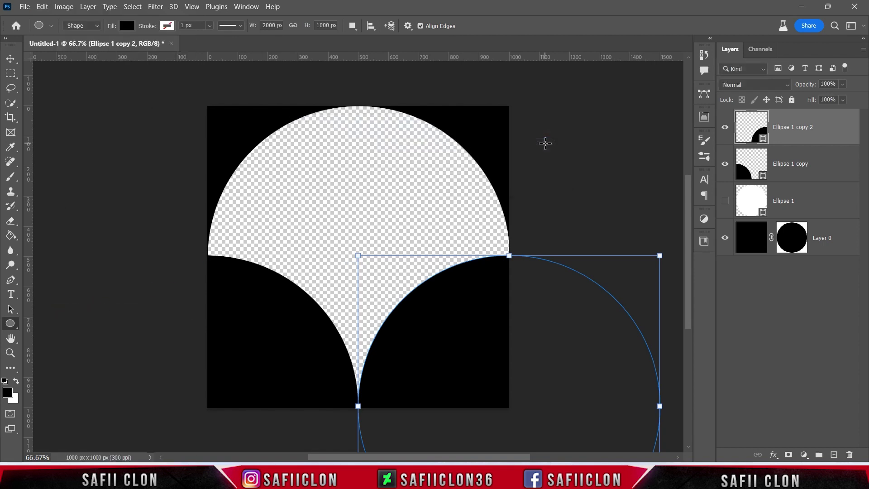
click(25, 7)
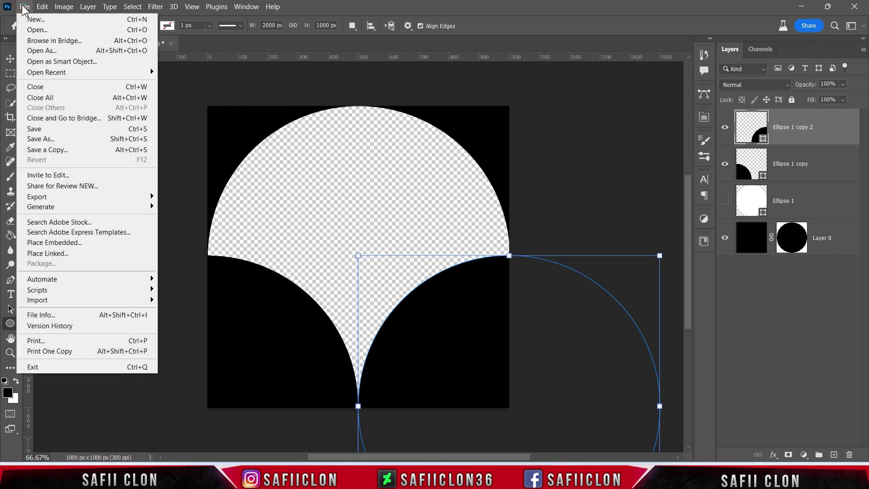
Set up a new document at 1920 × 1080 px
click(40, 20)
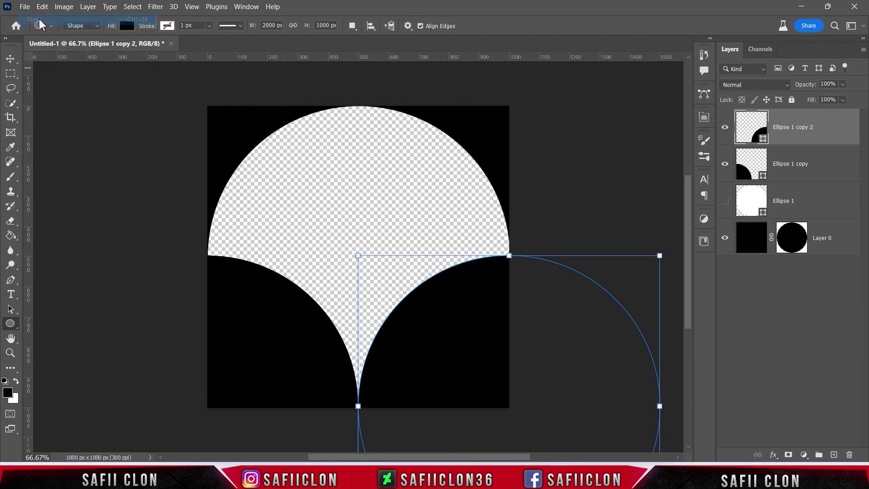
click(648, 132)
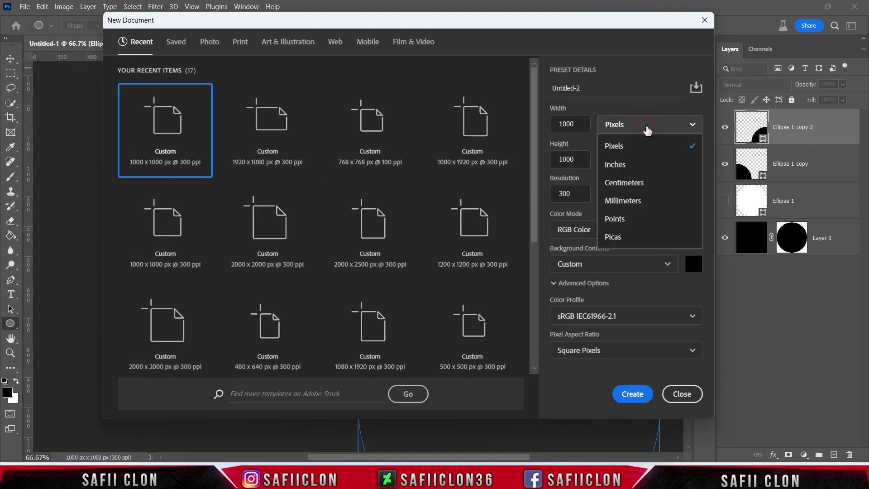
click(621, 148)
double_click(579, 125)
text(19)
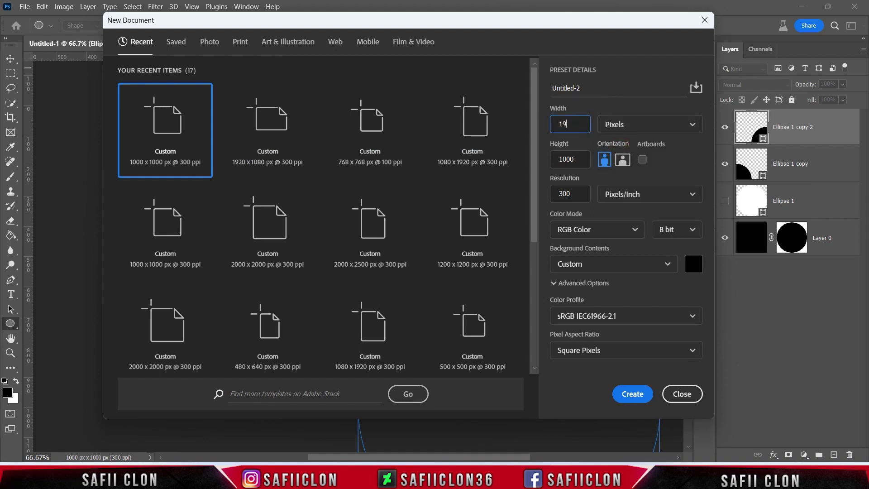
double_click(564, 158)
text(1080)
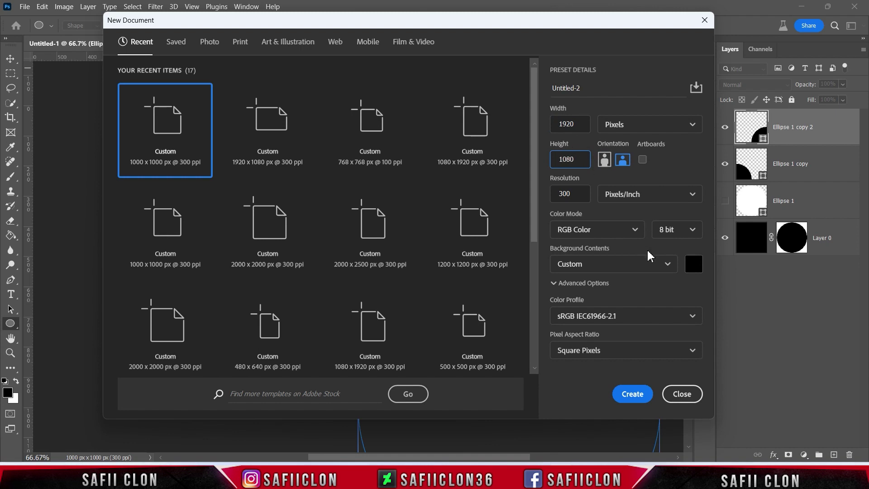
Make the background contents white and create the document
click(694, 264)
drag(575, 177, 496, 68)
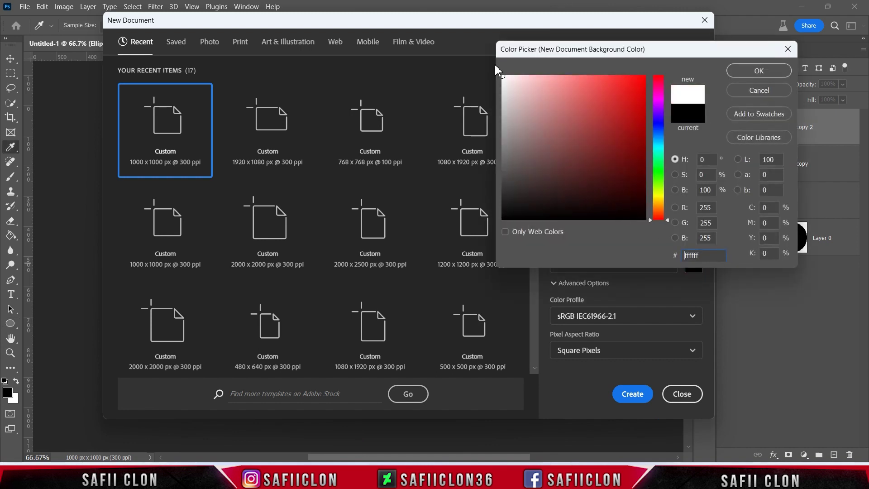
click(752, 71)
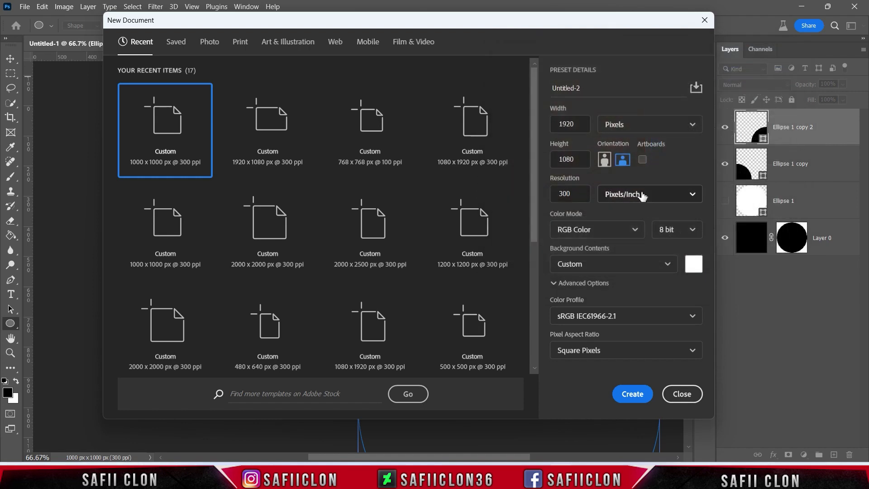
click(632, 394)
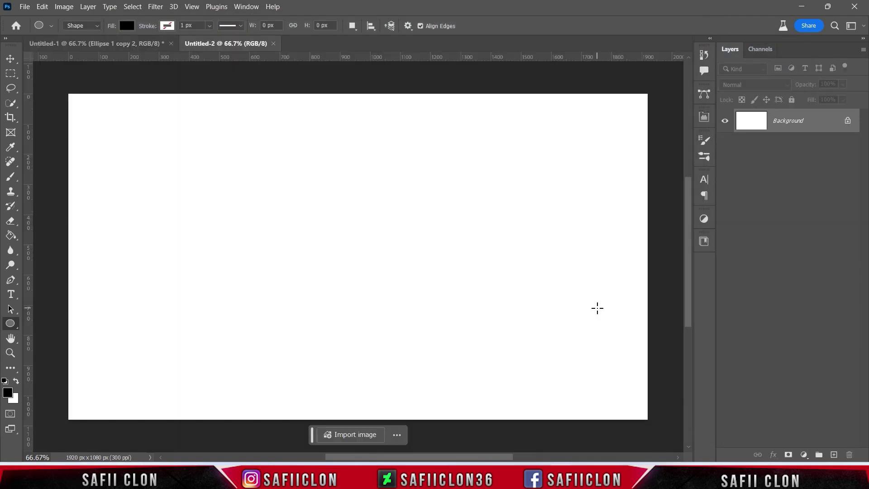
Add a Pattern Fill layer using the custom half-circle scallop pattern
click(805, 454)
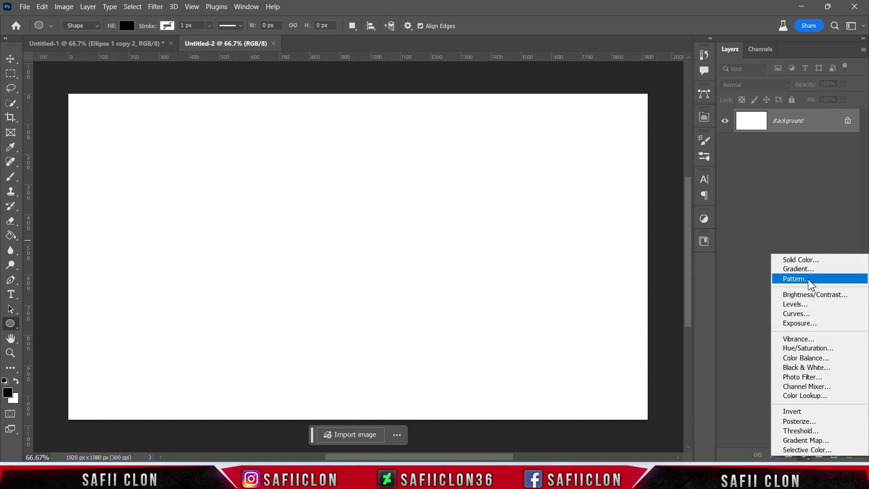
click(798, 279)
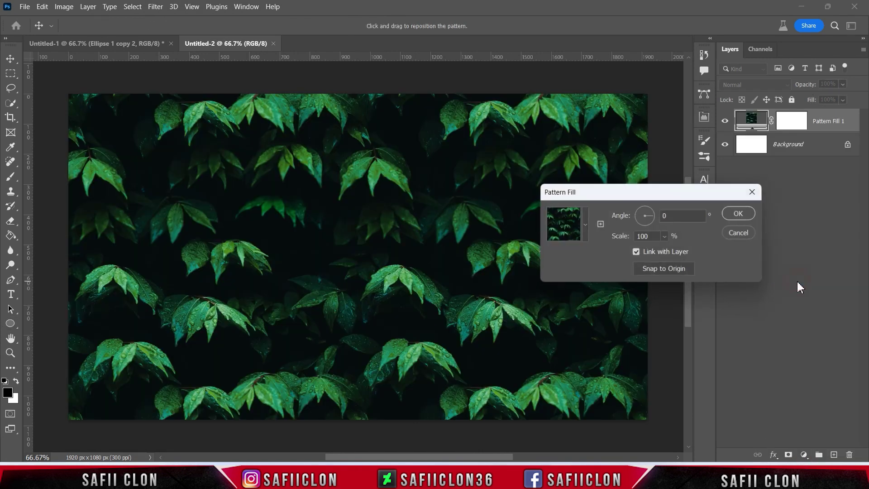
click(585, 225)
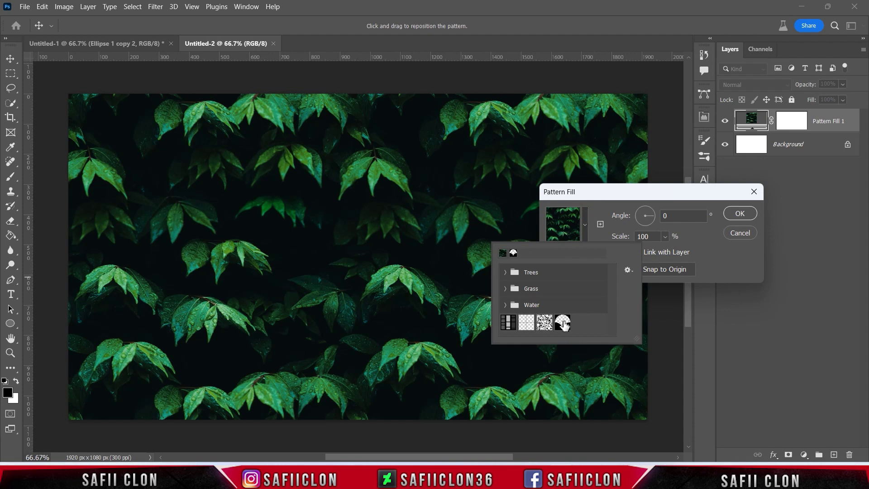
click(563, 323)
click(585, 229)
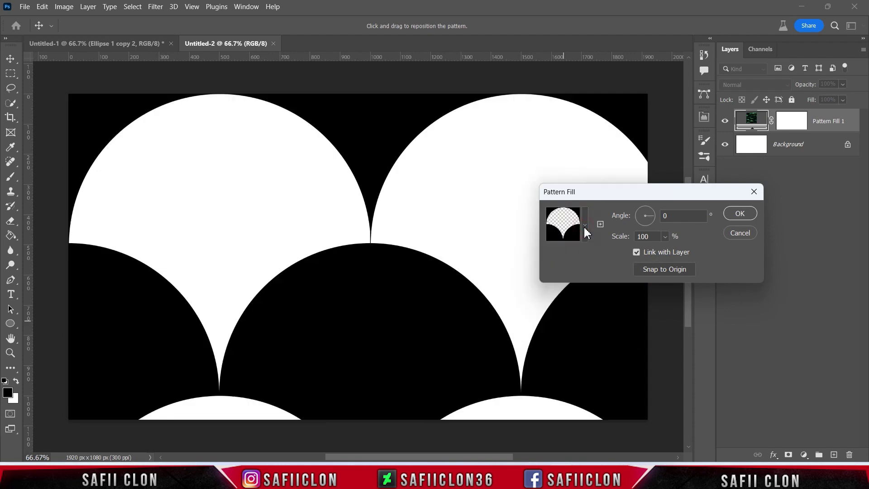
Scale the pattern fill to 12%, confirm it, and check the layer's visibility
click(665, 236)
drag(666, 250, 663, 249)
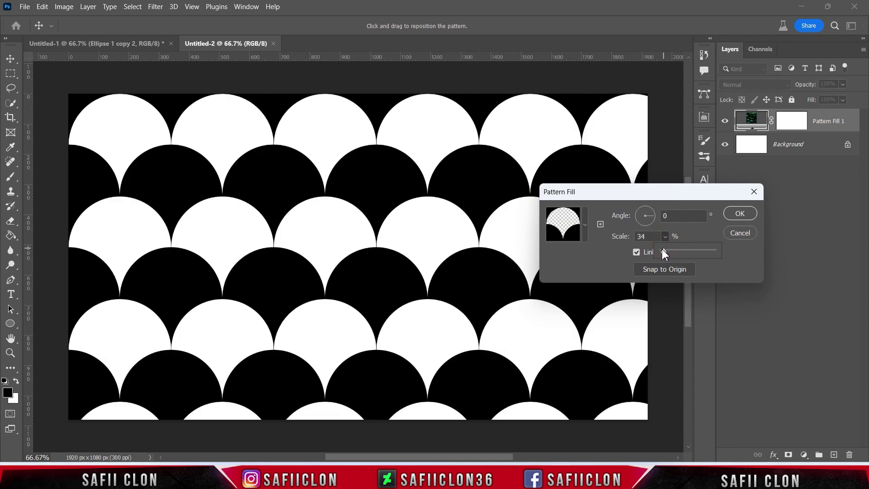
drag(664, 249, 663, 248)
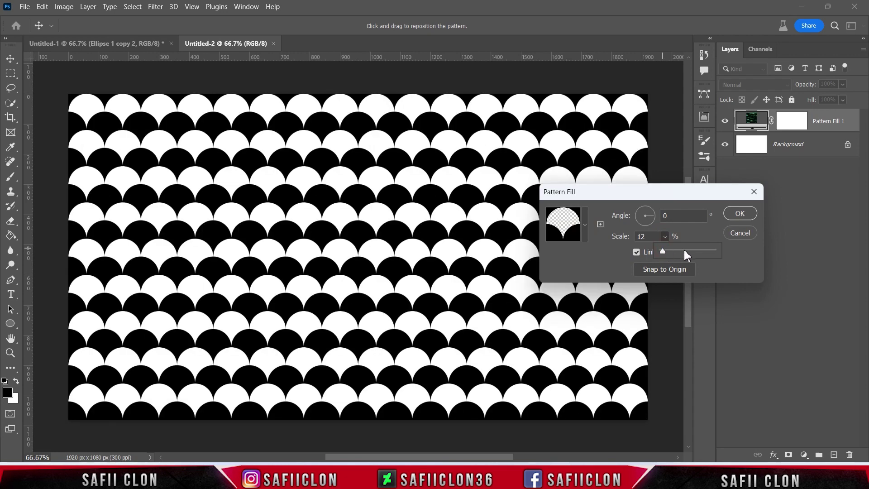
click(665, 237)
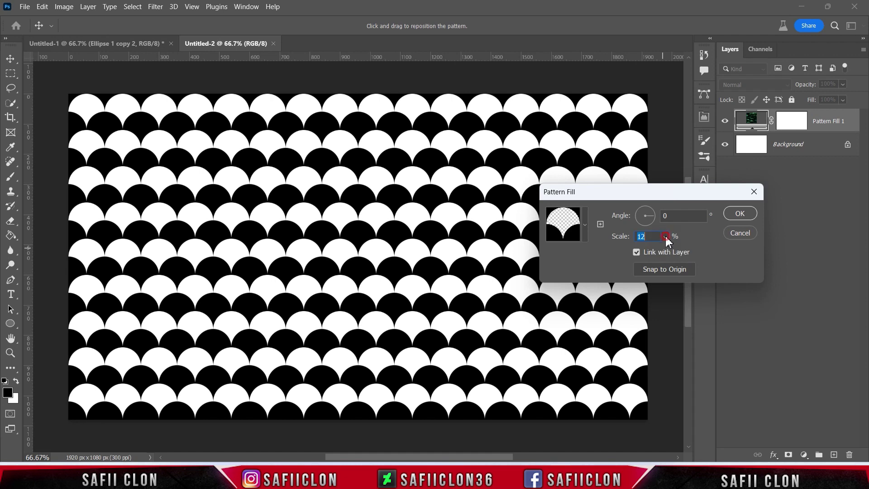
click(734, 216)
click(725, 121)
Add a bright red (ff2a2a) Solid Color fill layer above the scallop pattern
click(726, 121)
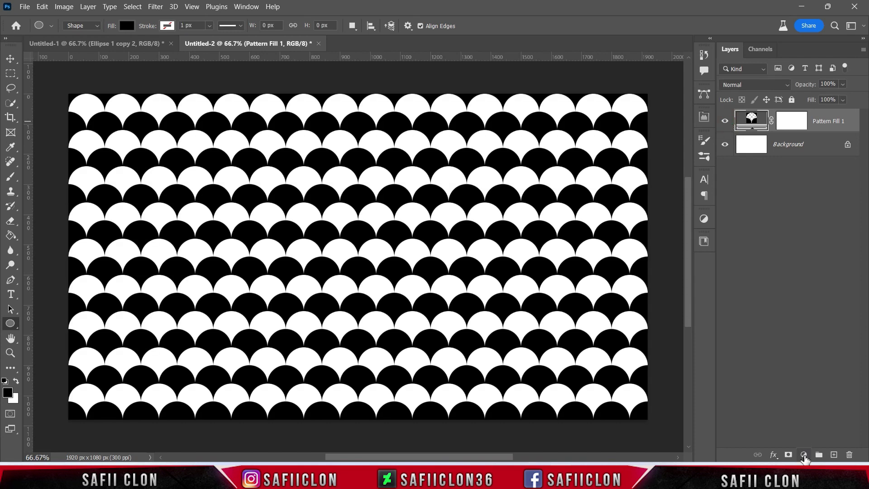
click(804, 454)
click(810, 259)
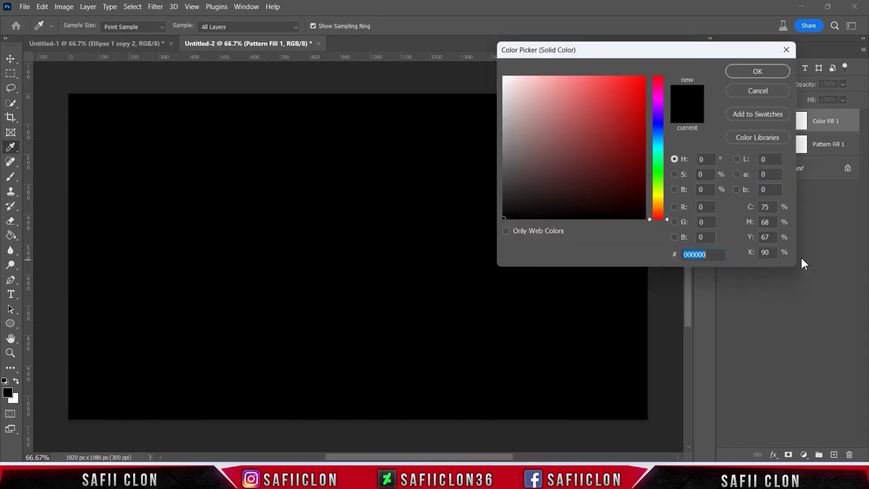
mouse_move(625, 74)
mouse_down()
mouse_move(617, 76)
mouse_move(623, 60)
mouse_up()
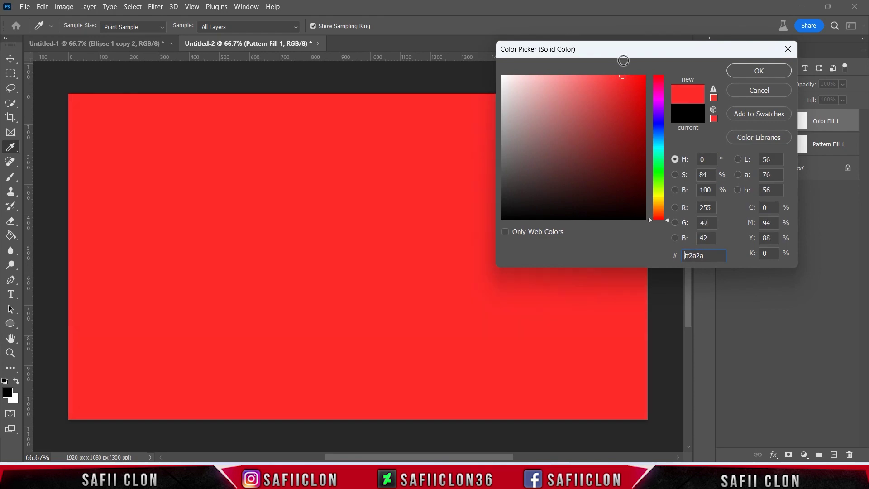
click(759, 71)
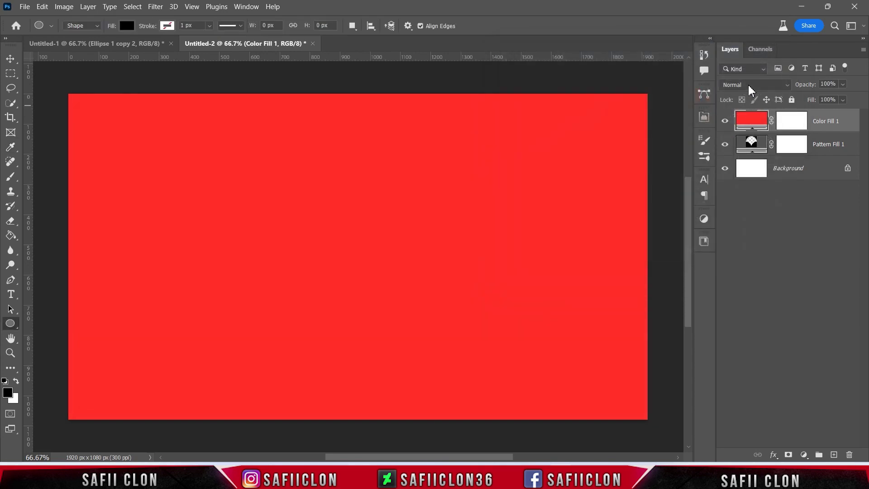
click(750, 86)
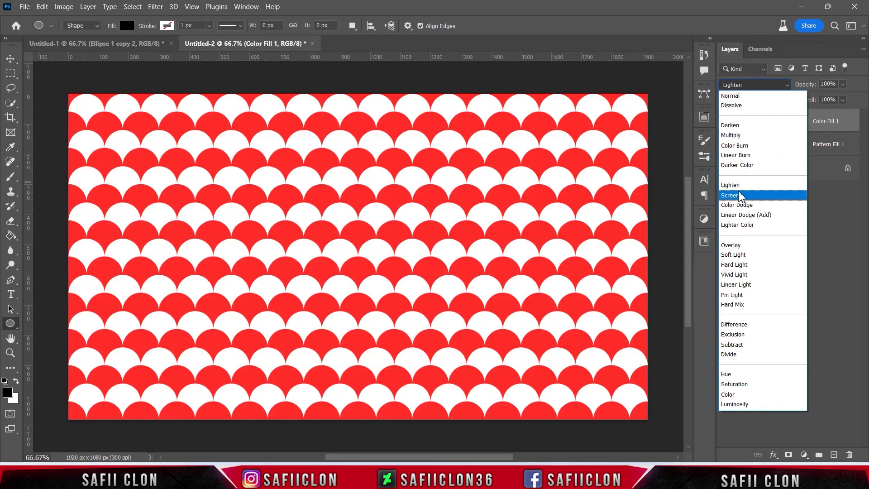
Switch Color Fill 1 to Screen blend mode and zoom in and out to inspect the red-white scales
click(739, 196)
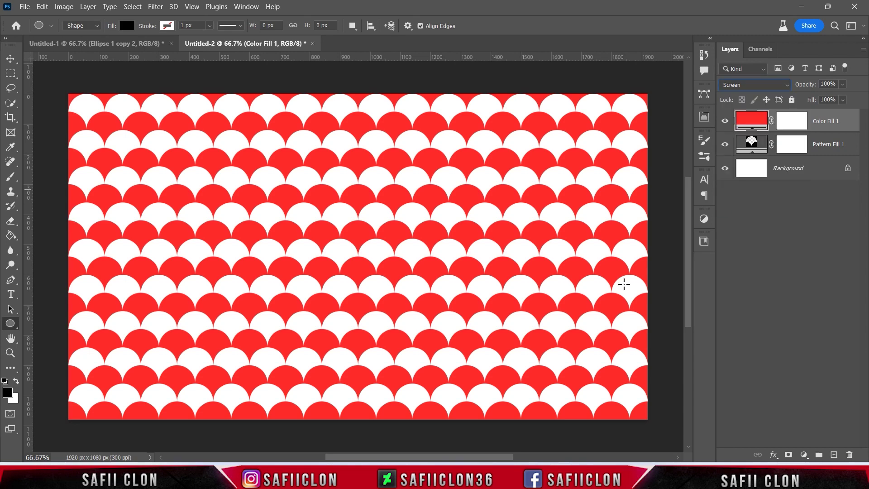
key(ctrl+plus)
key(ctrl+plus)
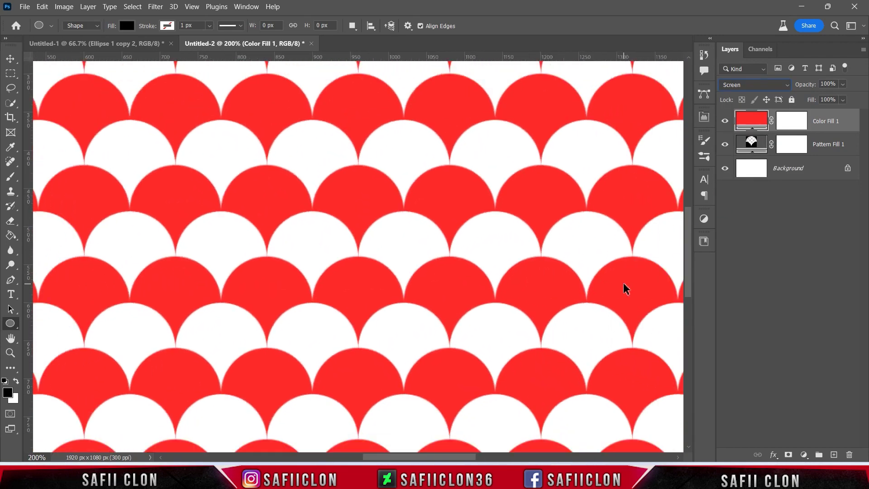
key(ctrl+minus)
key(ctrl+minus)
key(ctrl+minus)
key(ctrl+plus)
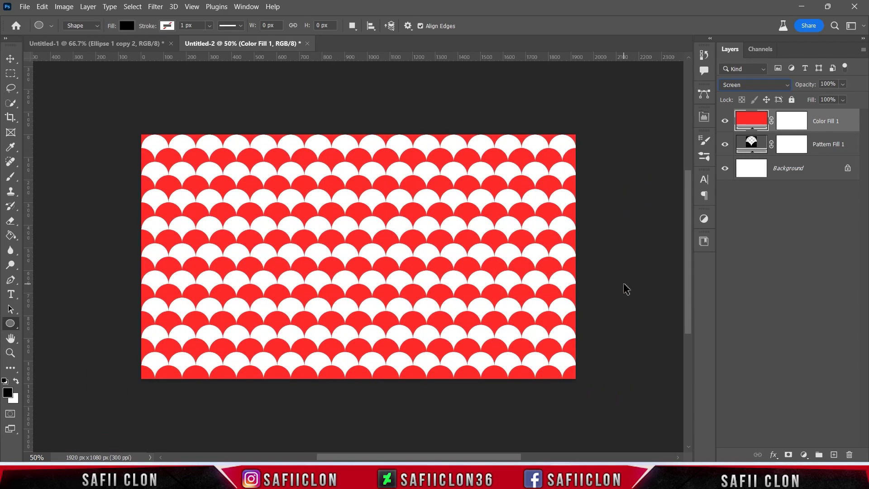
key(ctrl+plus)
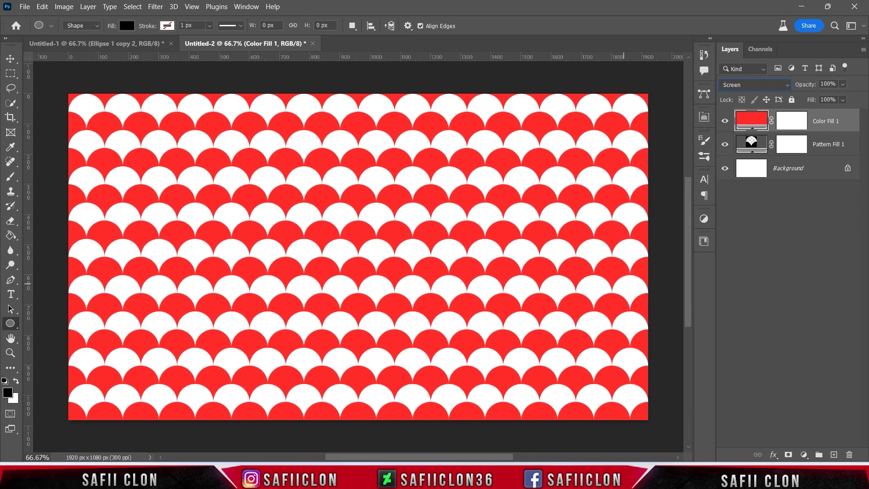